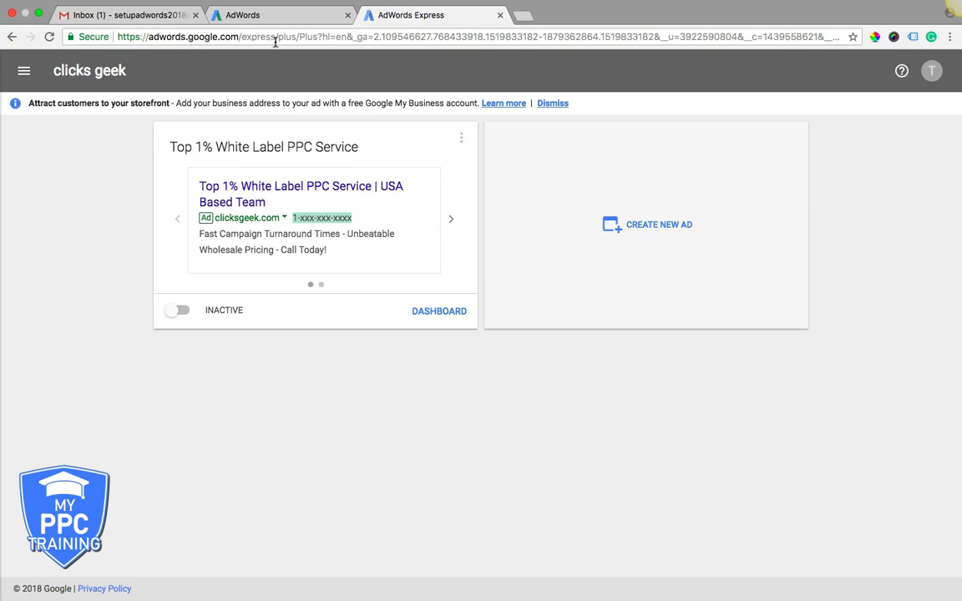
Start a new ad and choose 'Call your business' as its goal
click(649, 226)
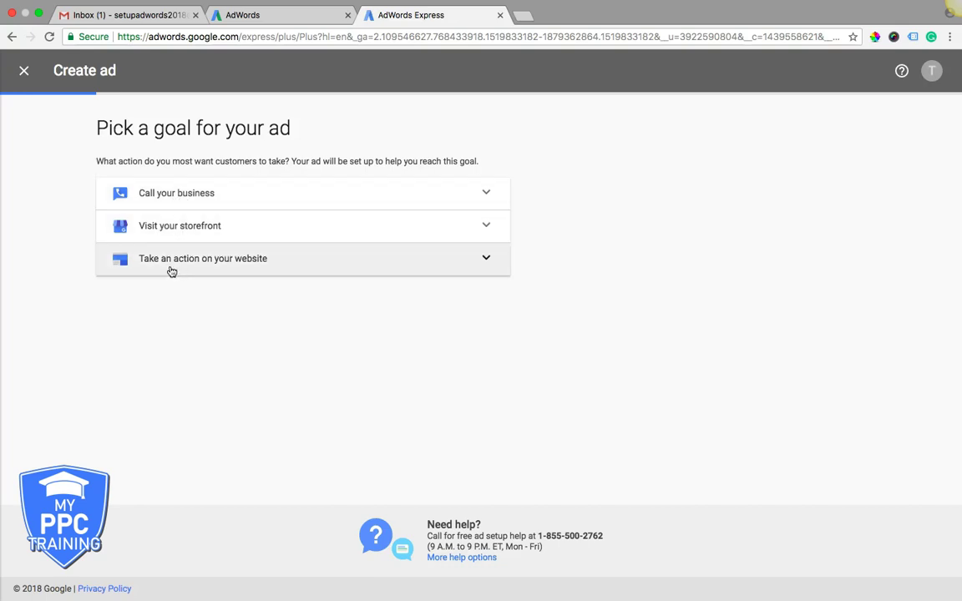
click(436, 259)
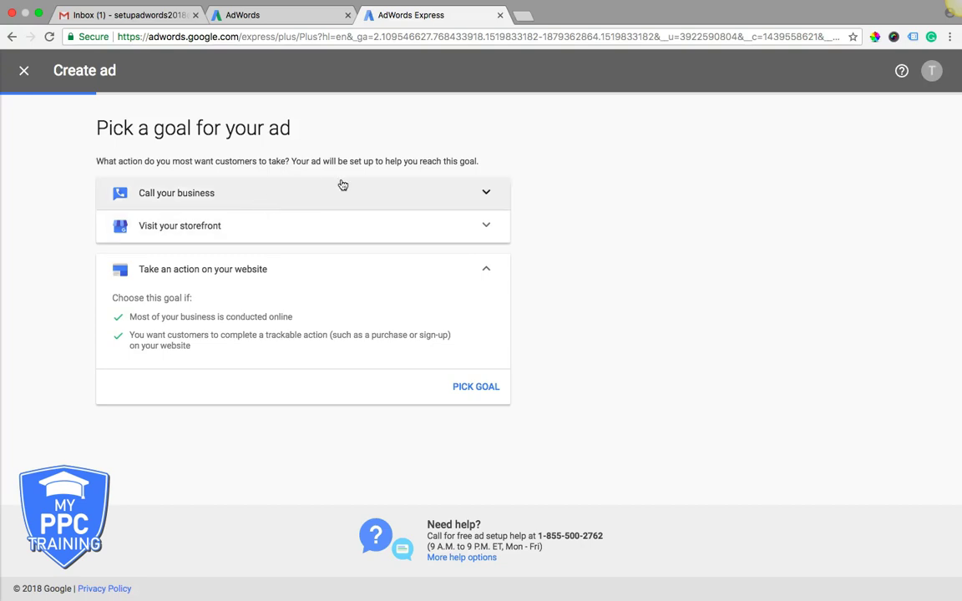
click(485, 195)
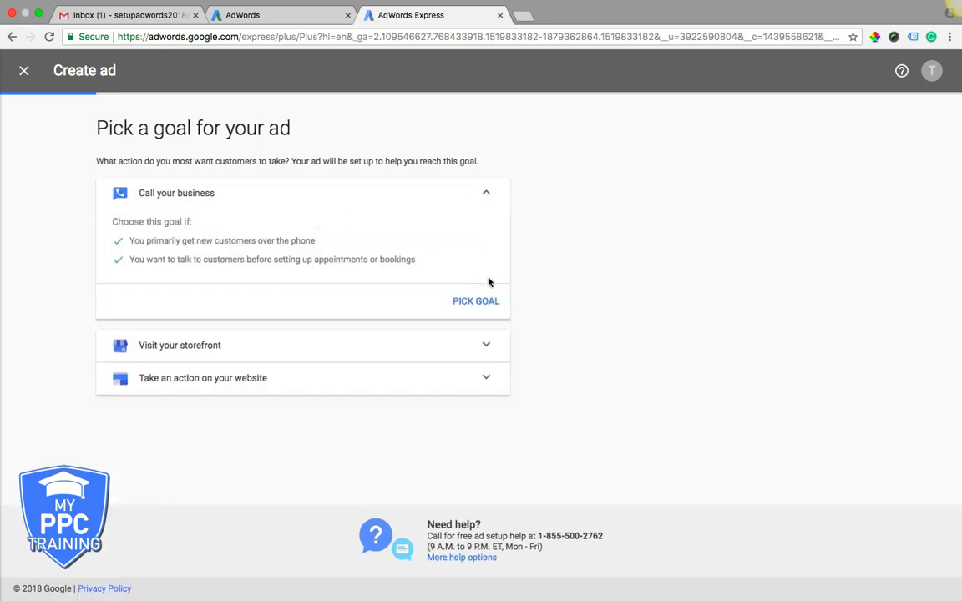
click(474, 302)
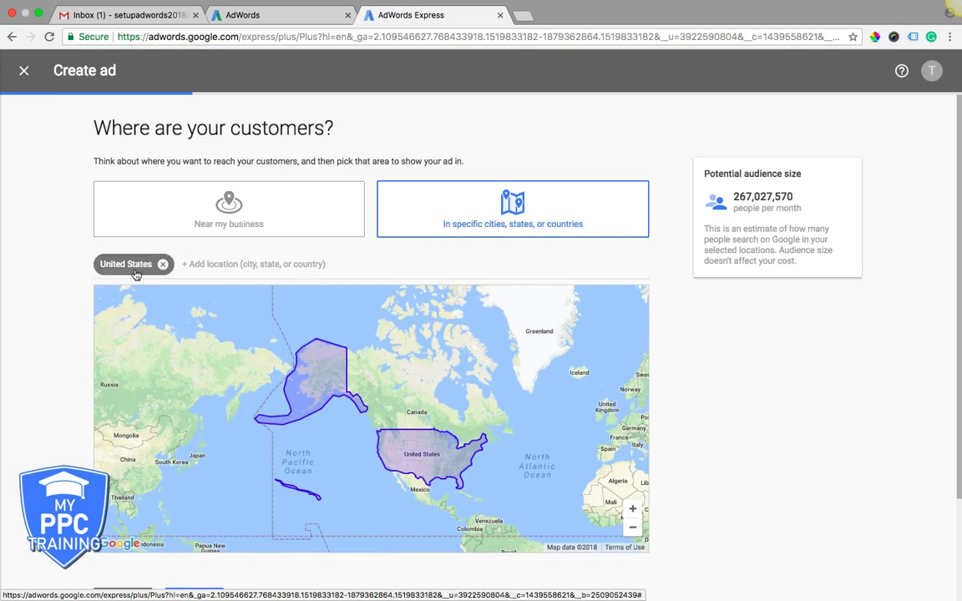
Choose to target customers near the business address
click(222, 209)
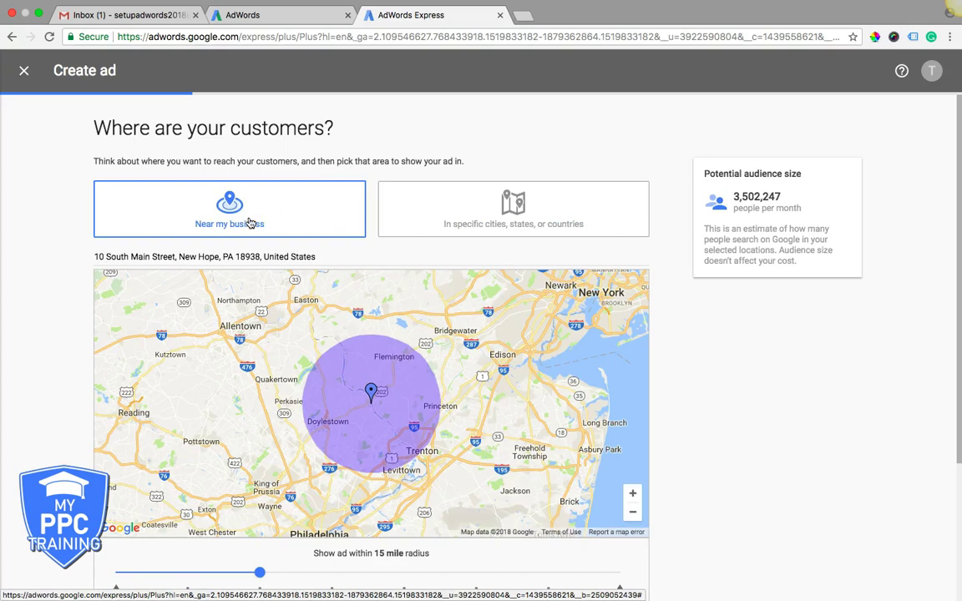
scroll(22, 310, down, 1)
right_click(23, 310)
click(25, 259)
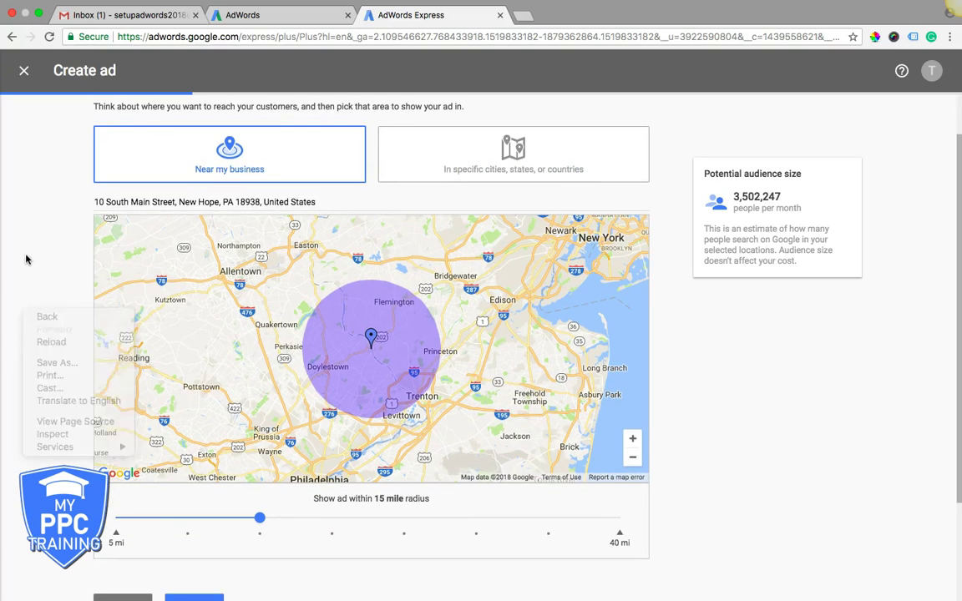
scroll(71, 361, down, 2)
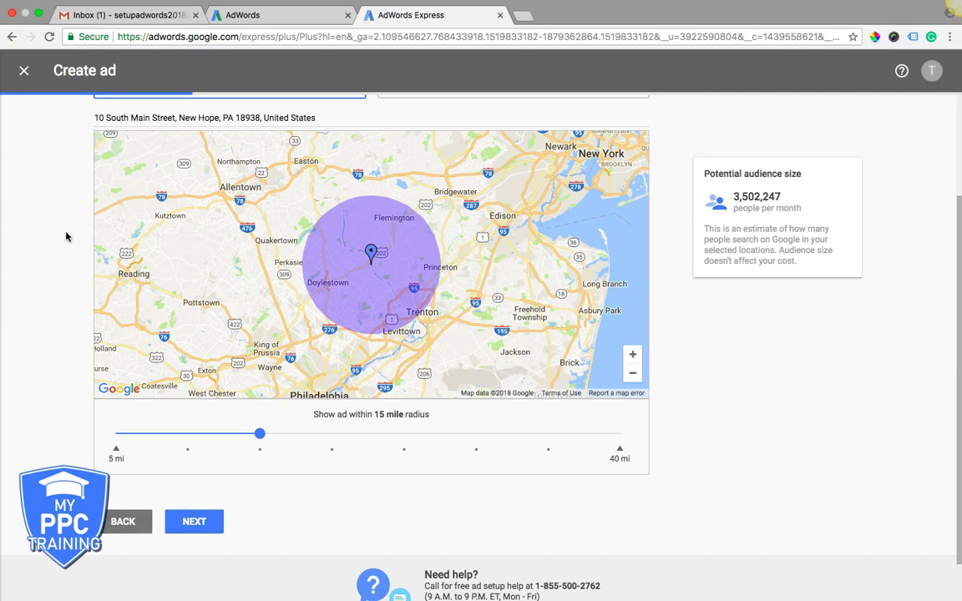
Set the business location to Philadelphia, PA with a 20-mile radius
click(154, 123)
triple_click(155, 123)
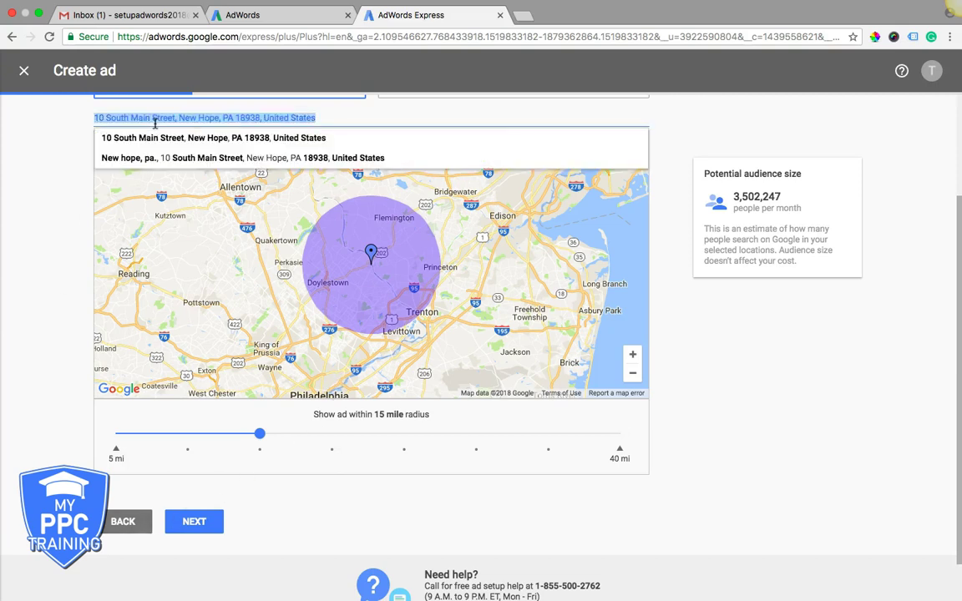
key(BackSpace)
text(p)
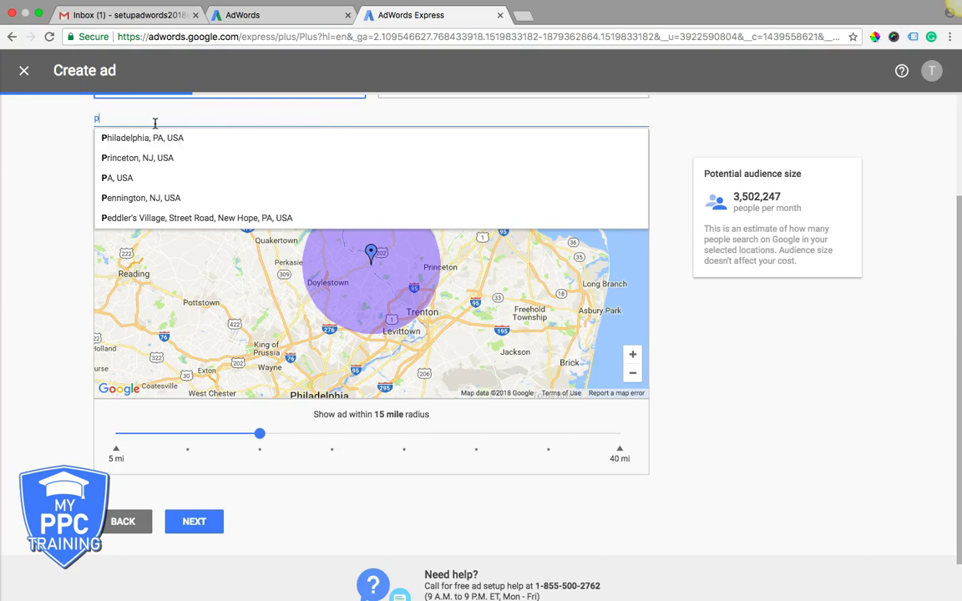
click(142, 138)
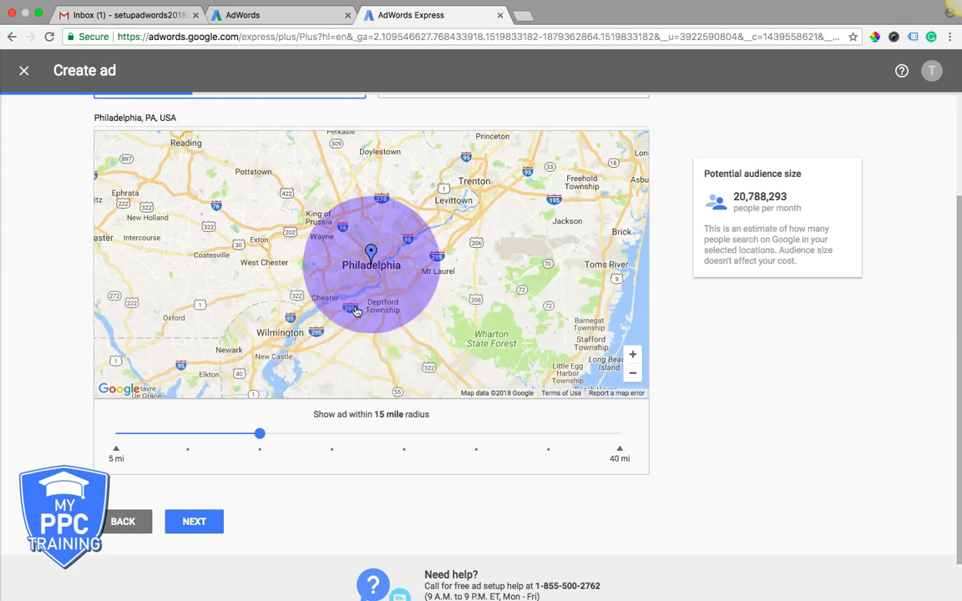
mouse_move(260, 435)
mouse_down()
mouse_move(474, 436)
mouse_move(331, 435)
mouse_up()
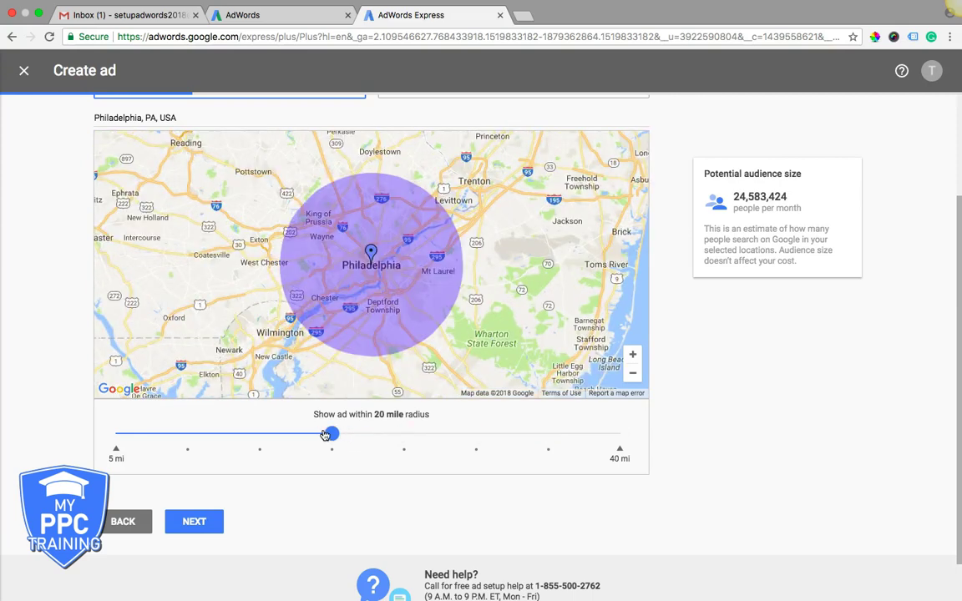
click(199, 523)
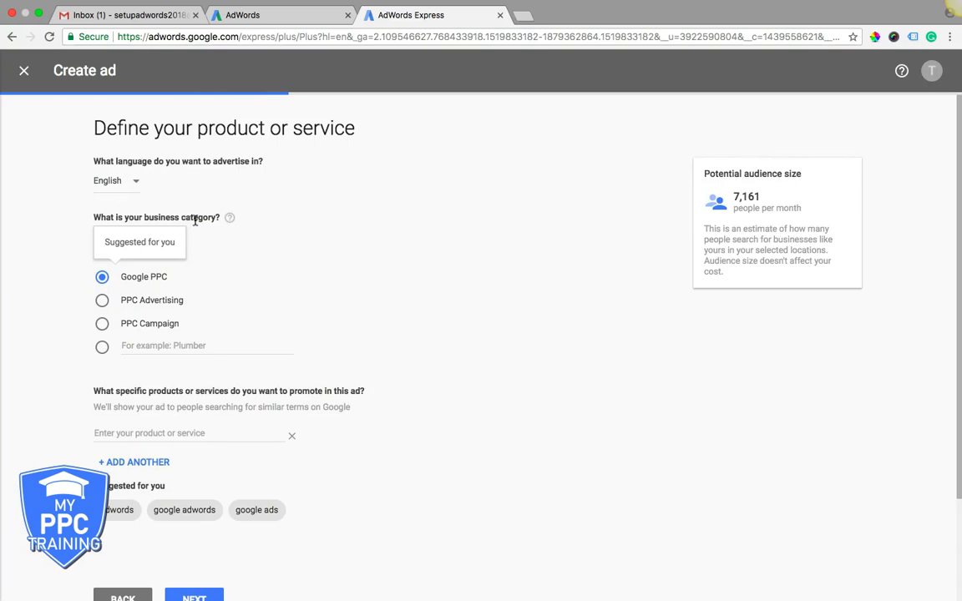
Set category PPC Advertising; add services like pay per click advertising, adwords management, ppc management, ppc marketing
click(102, 302)
scroll(369, 234, down, 3)
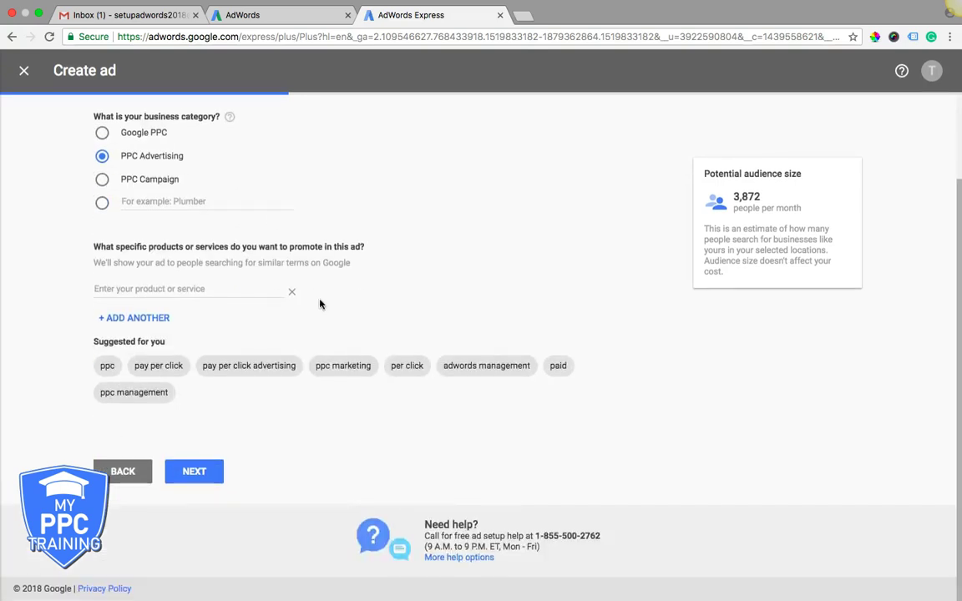
click(173, 370)
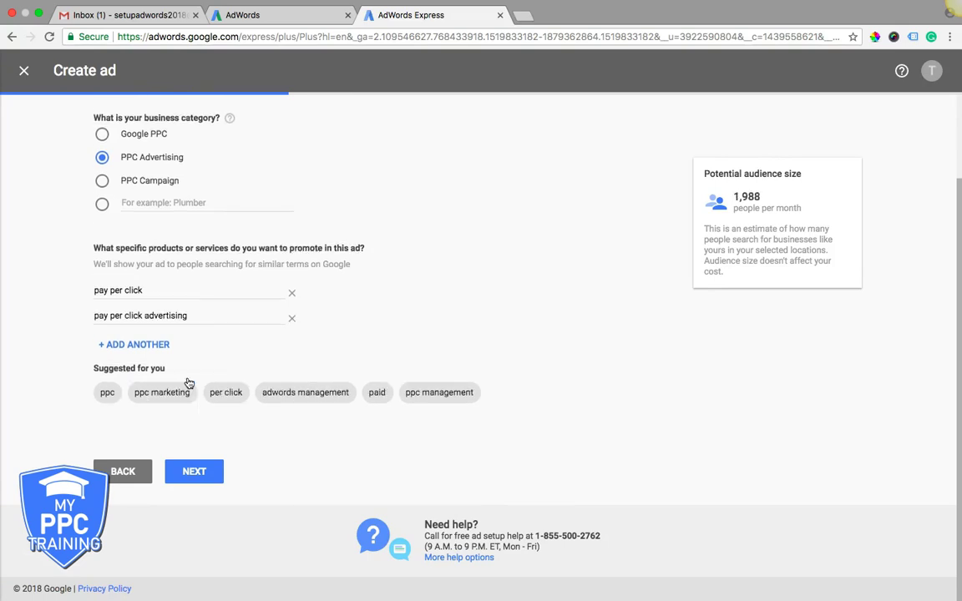
click(304, 398)
click(341, 420)
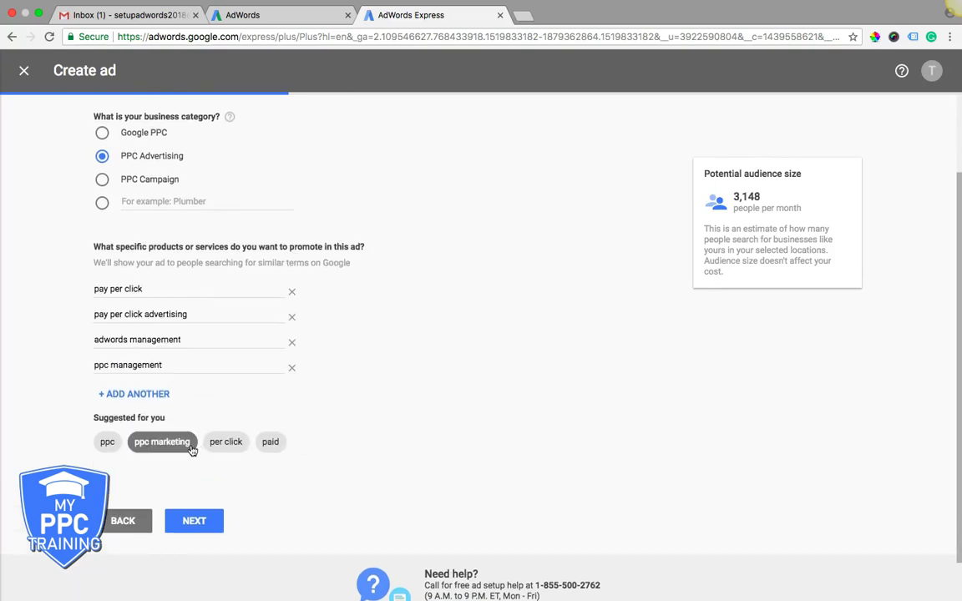
click(159, 442)
scroll(337, 339, down, 2)
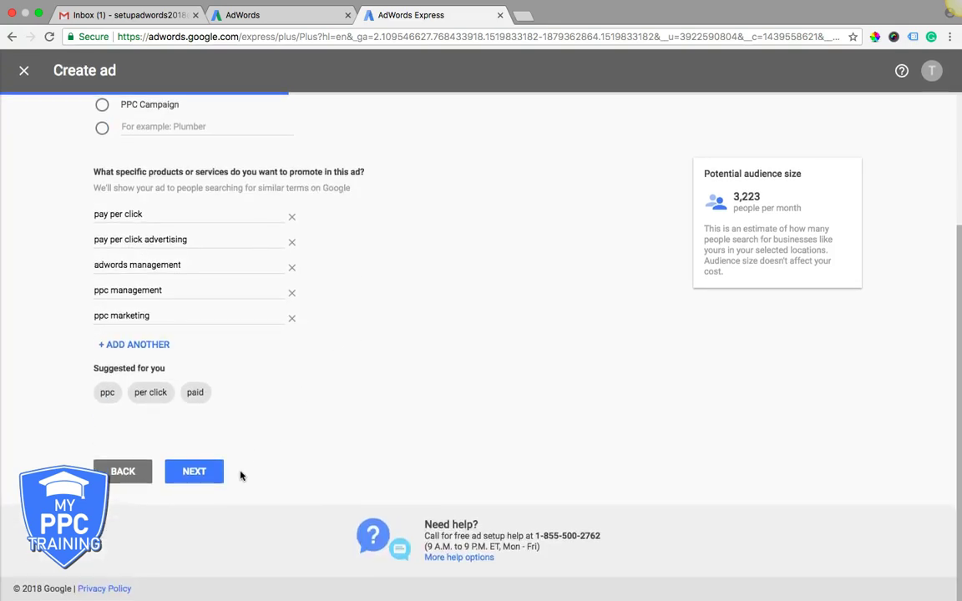
click(204, 478)
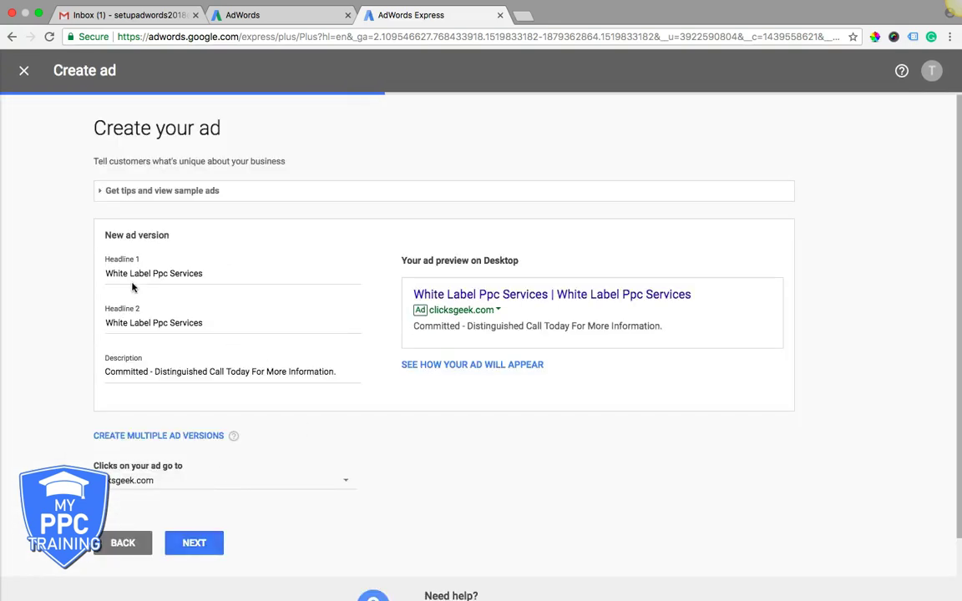
Set headlines 'PPC Services' and 'We'll manage your campaigns', then begin description 'description here call'
click(147, 273)
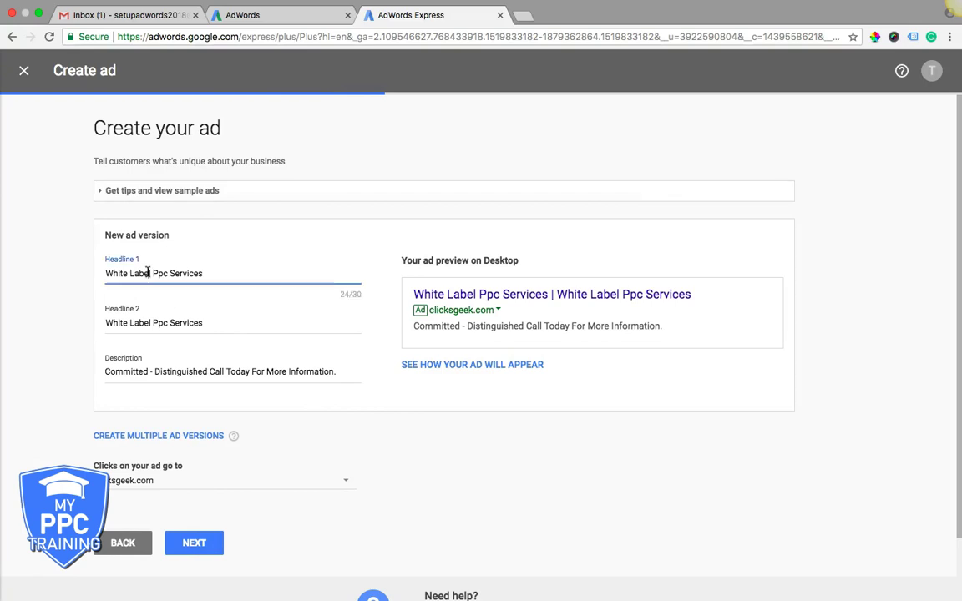
drag(167, 273, 92, 272)
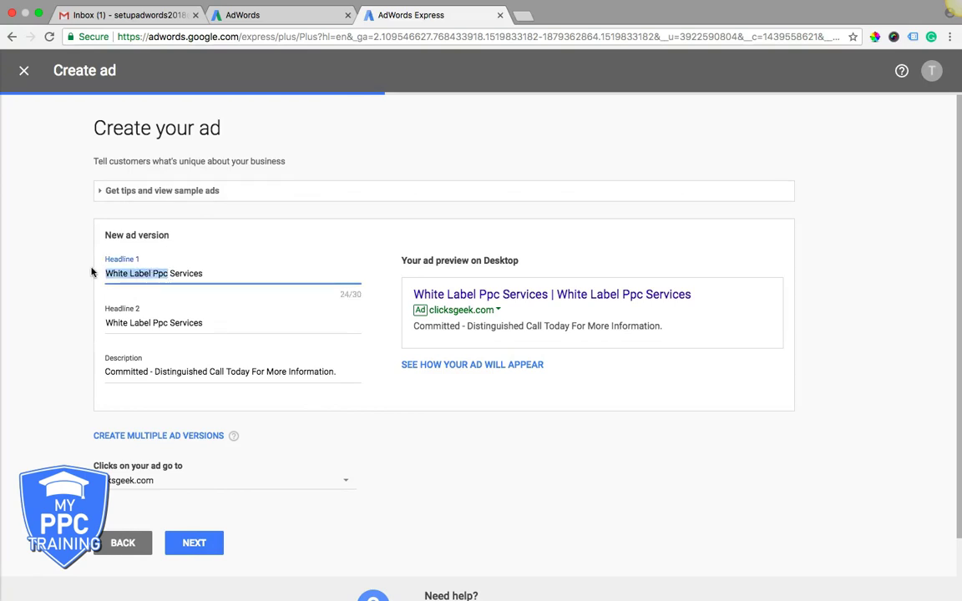
text(PPC)
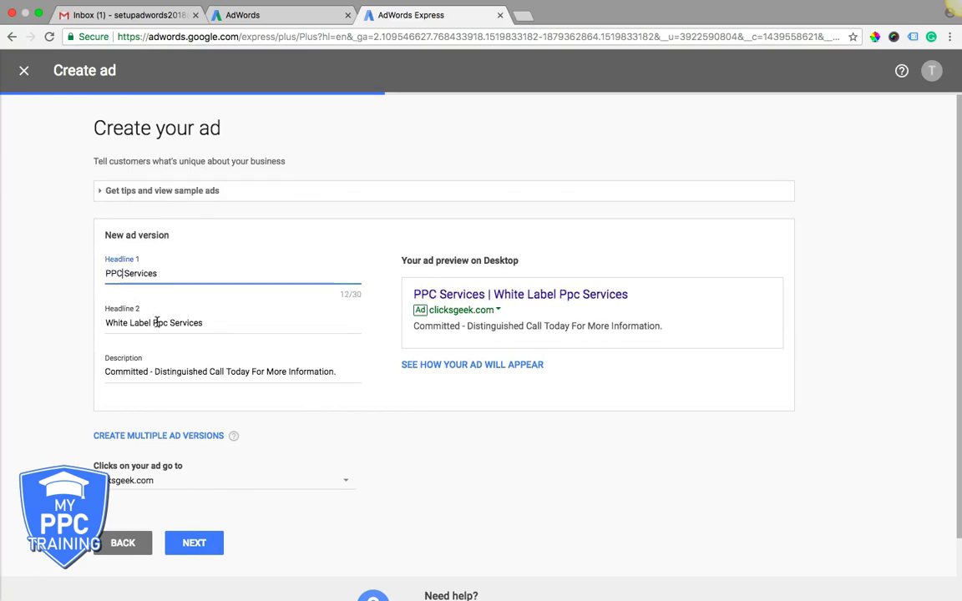
triple_click(154, 324)
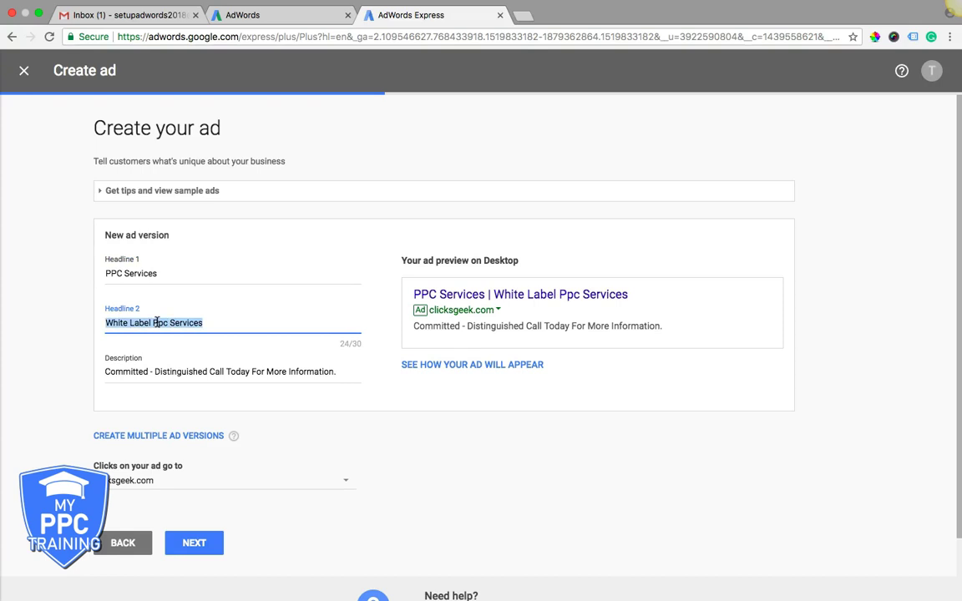
text(We')
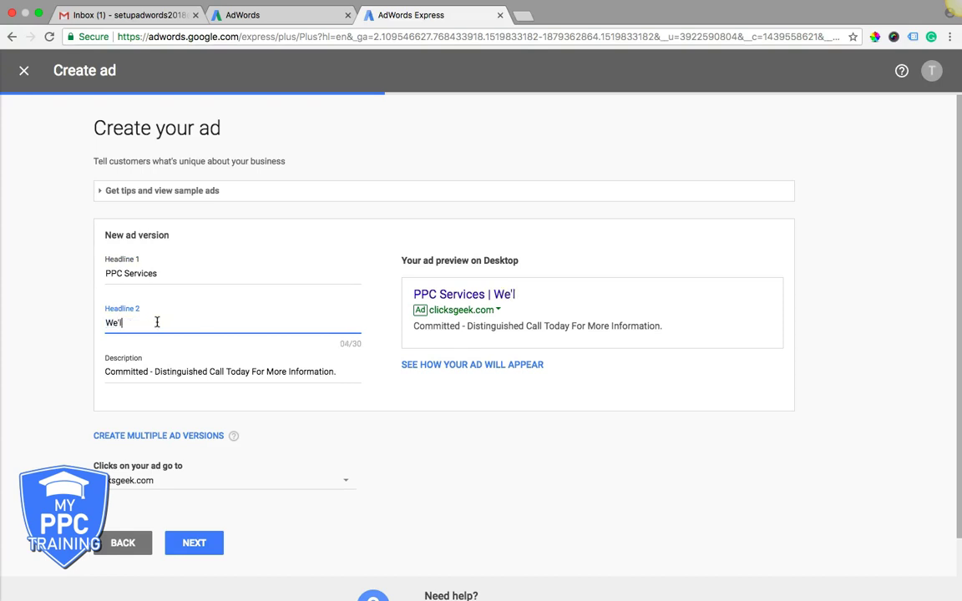
text(ll manage your )
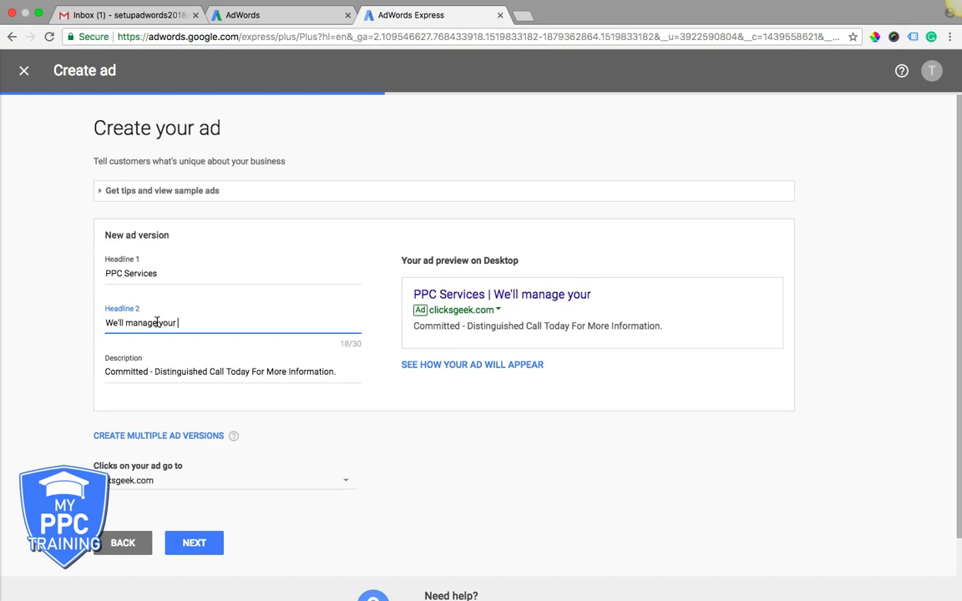
text(campaigns)
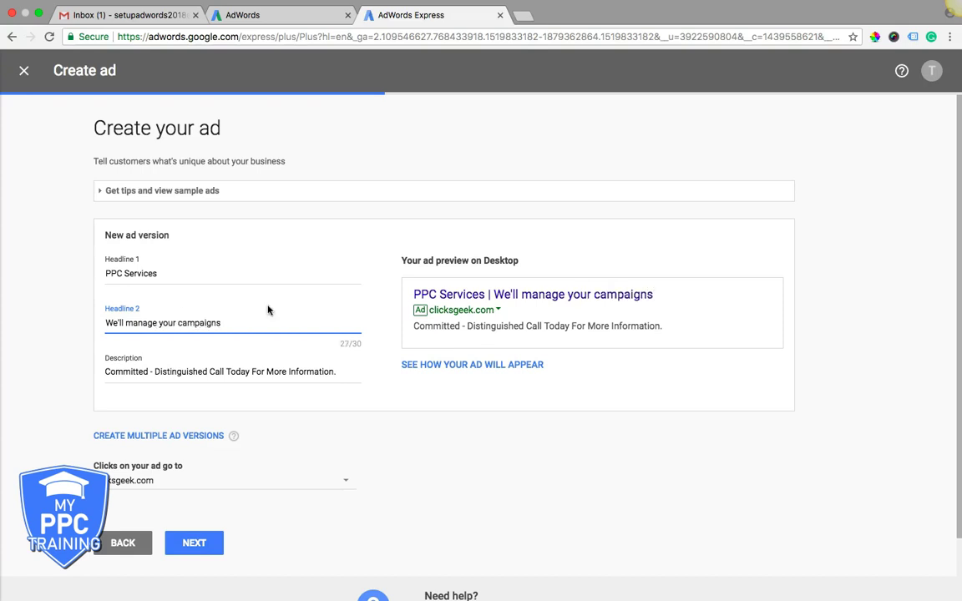
triple_click(202, 371)
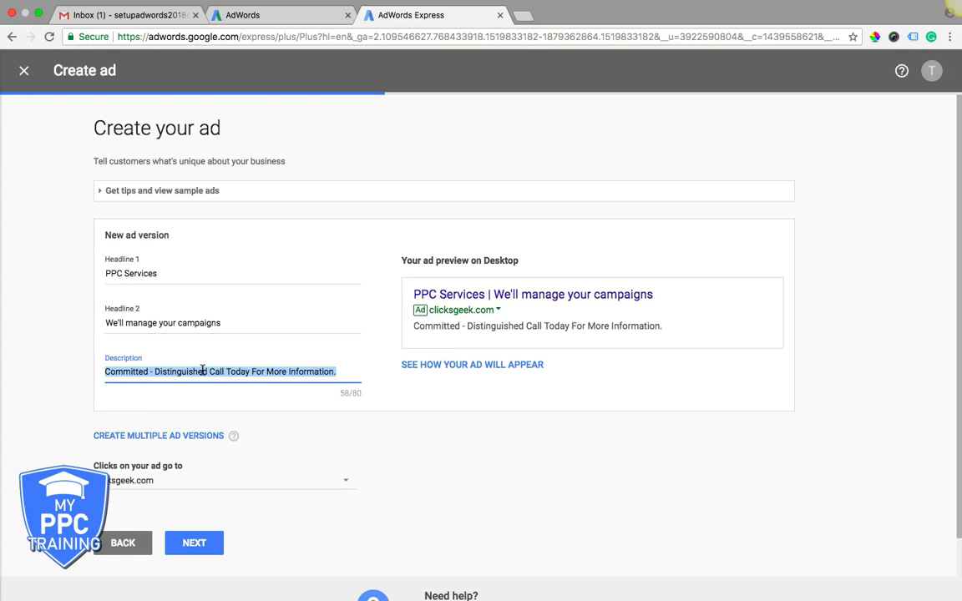
text(description h)
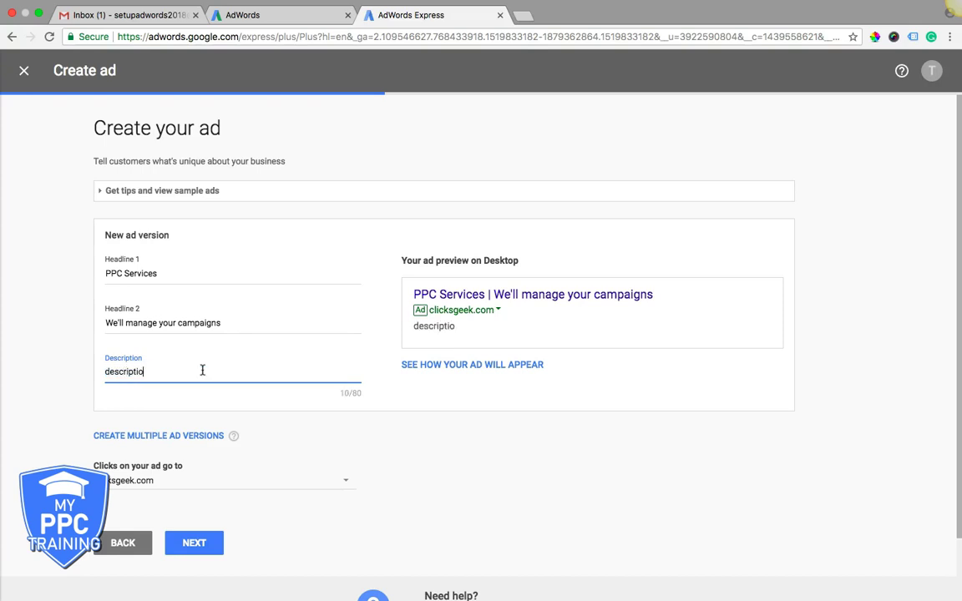
text(ere call today)
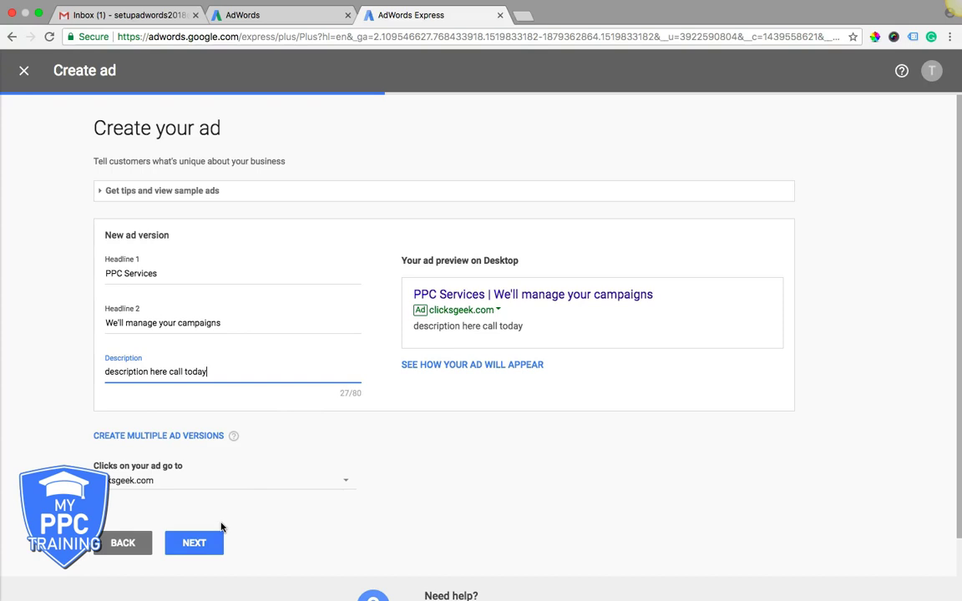
Skip adding images and enter the business phone number for verified calls
click(196, 544)
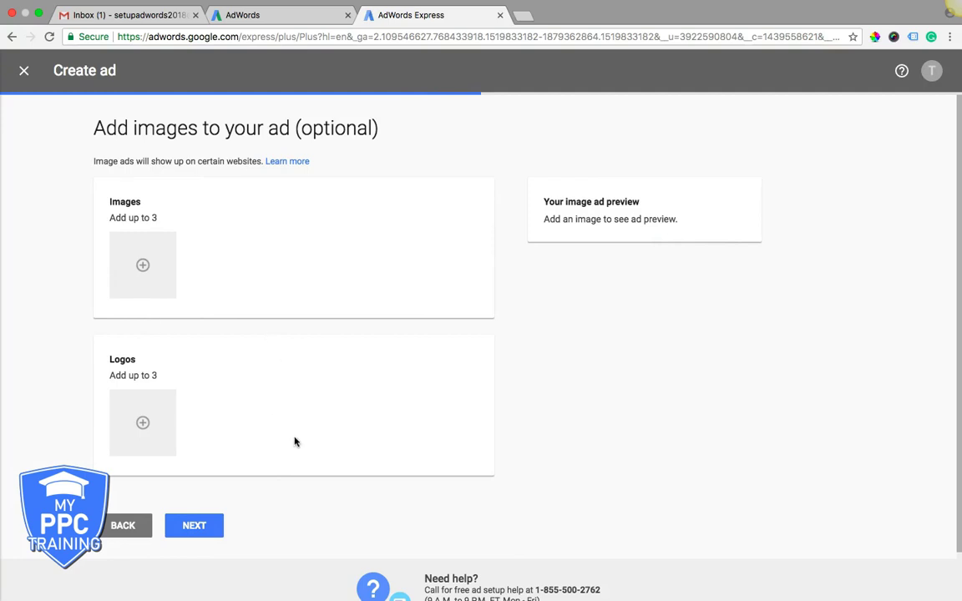
click(199, 528)
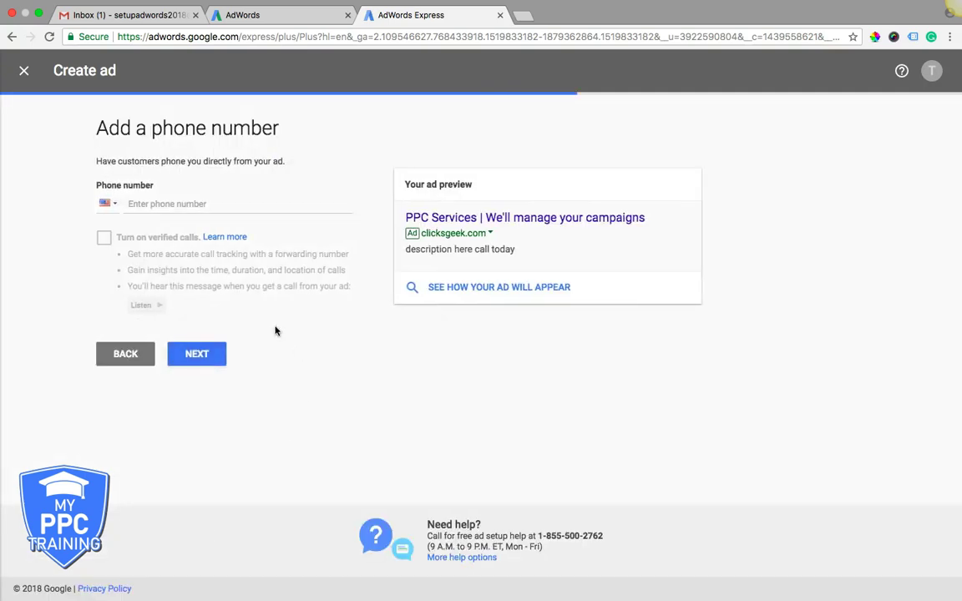
click(150, 212)
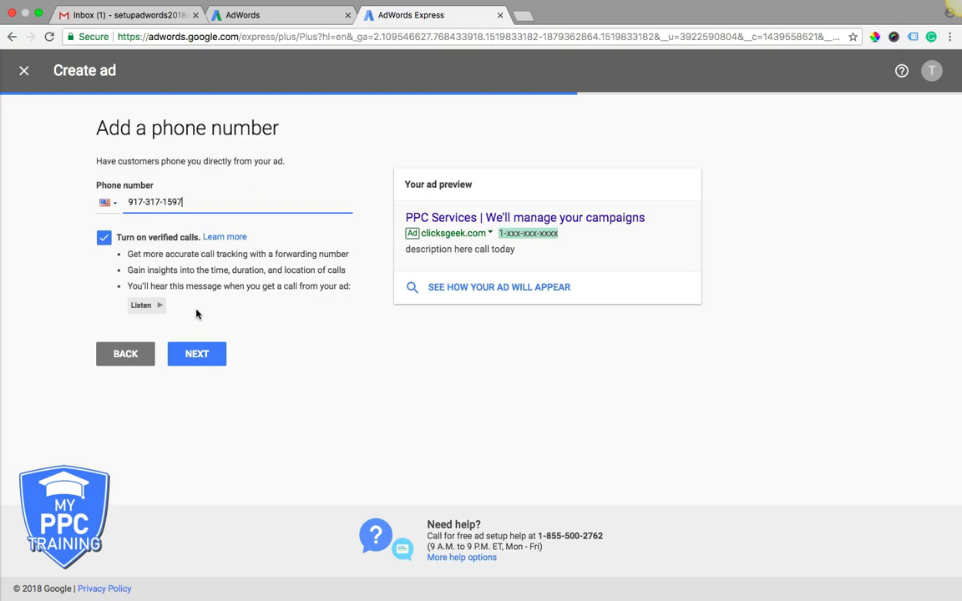
click(210, 360)
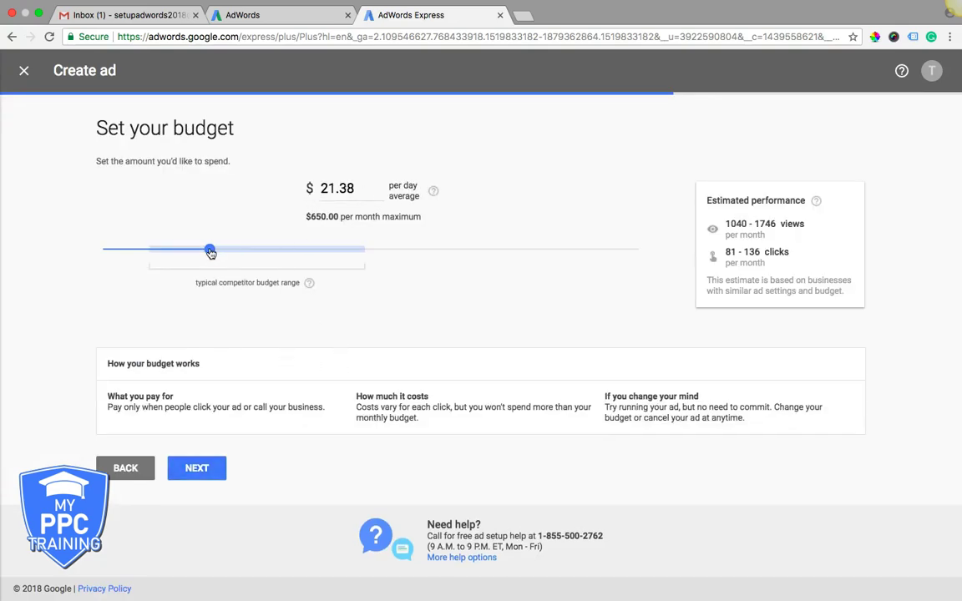
Raise the daily budget to $31.25, a $950 monthly maximum
mouse_move(209, 252)
mouse_down()
mouse_move(608, 249)
mouse_move(679, 261)
mouse_move(637, 249)
mouse_move(203, 245)
mouse_move(265, 249)
mouse_up()
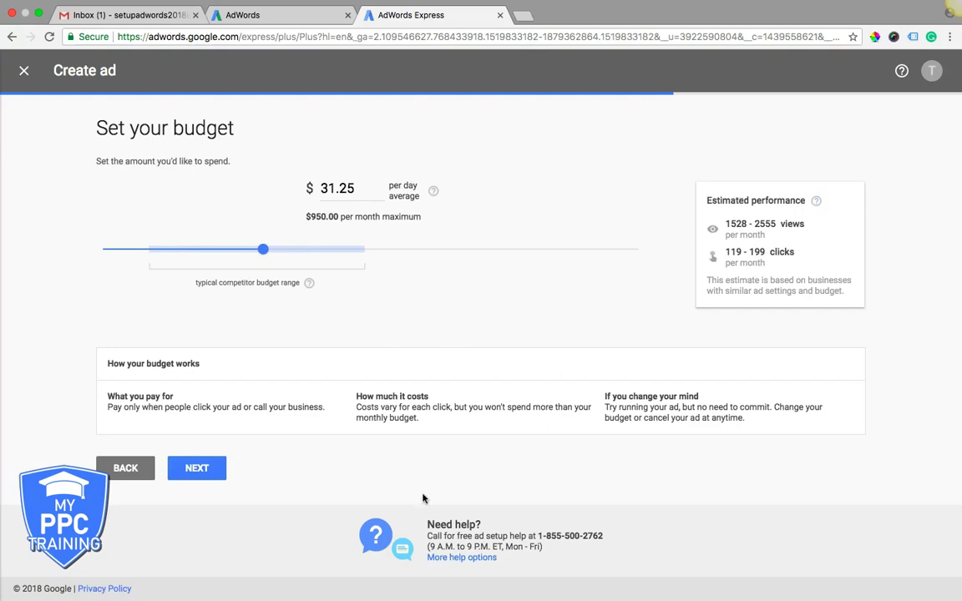
click(197, 474)
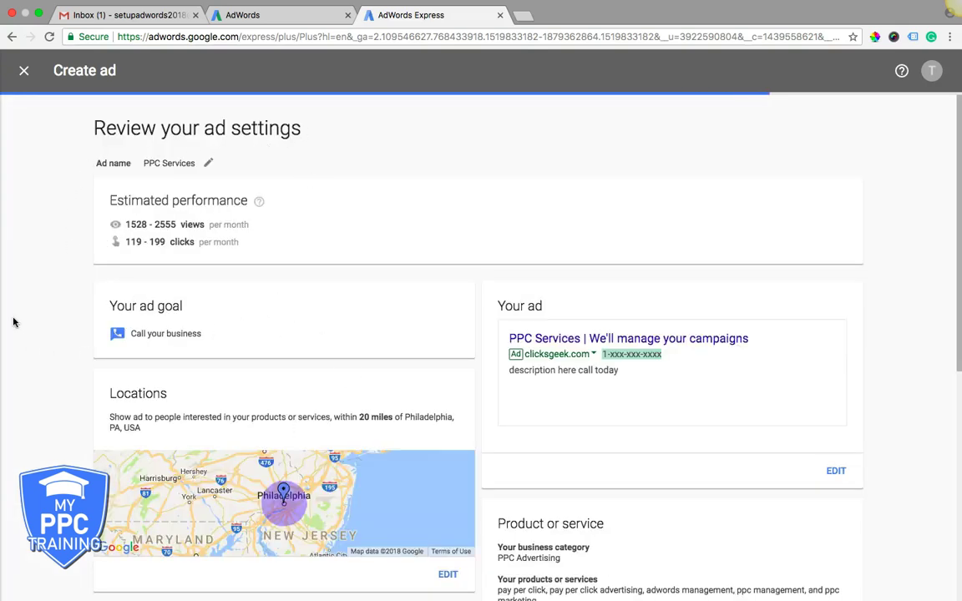
Review the ad settings and submit the ad with the existing payment info
scroll(13, 318, down, 2)
scroll(12, 318, down, 1)
scroll(13, 318, down, 1)
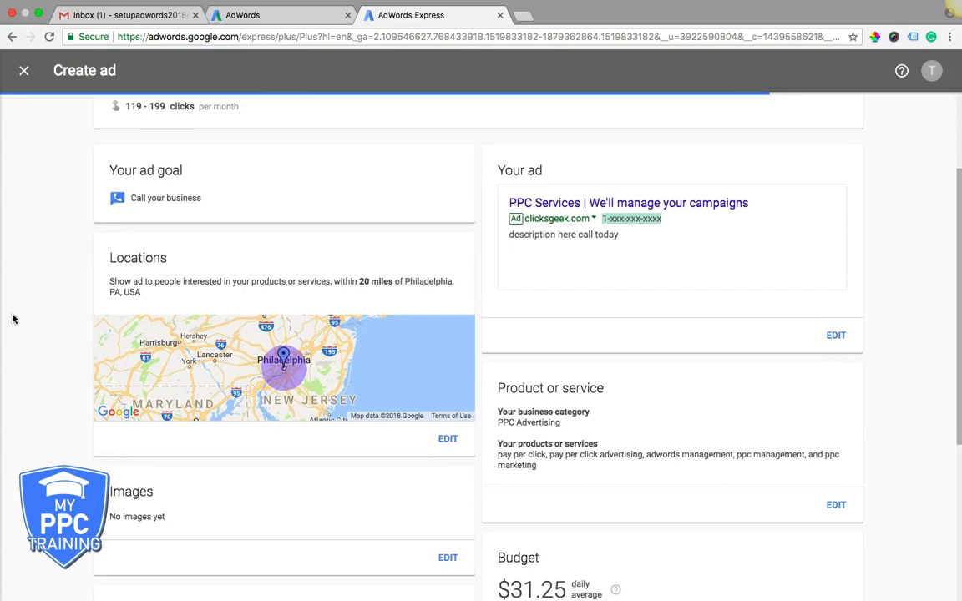
scroll(13, 319, down, 1)
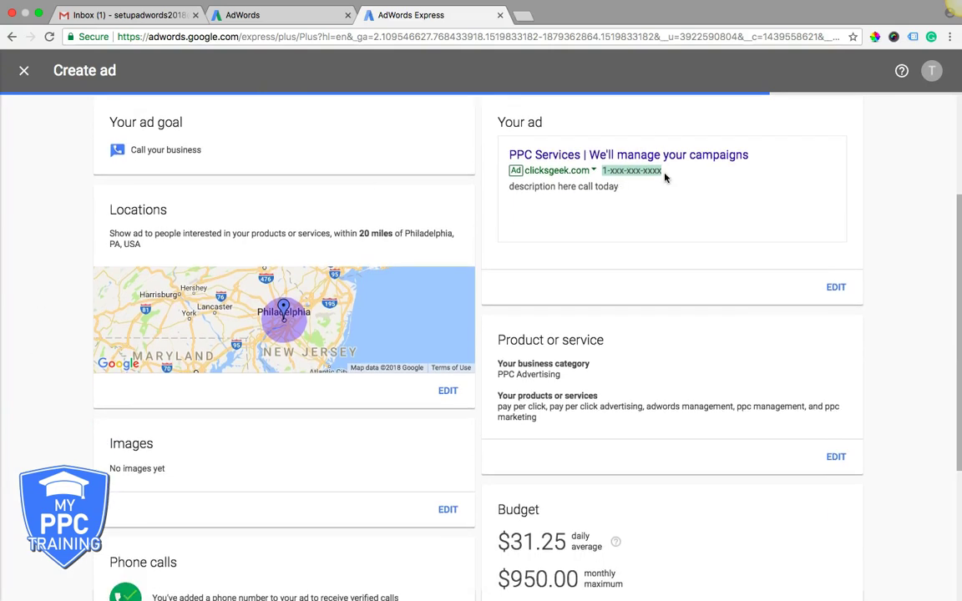
scroll(475, 325, down, 2)
scroll(476, 325, down, 3)
scroll(475, 325, down, 1)
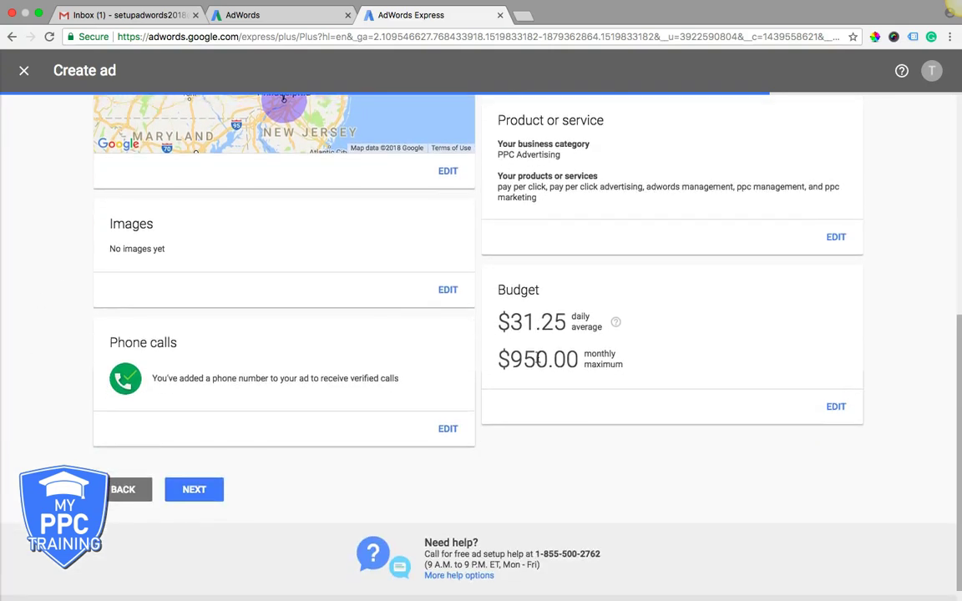
scroll(582, 380, down, 1)
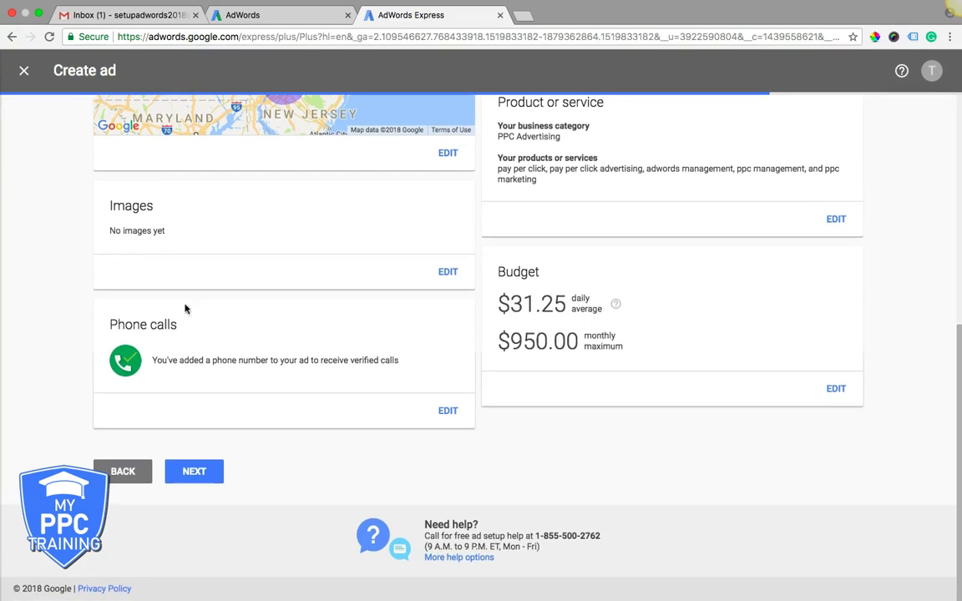
click(200, 483)
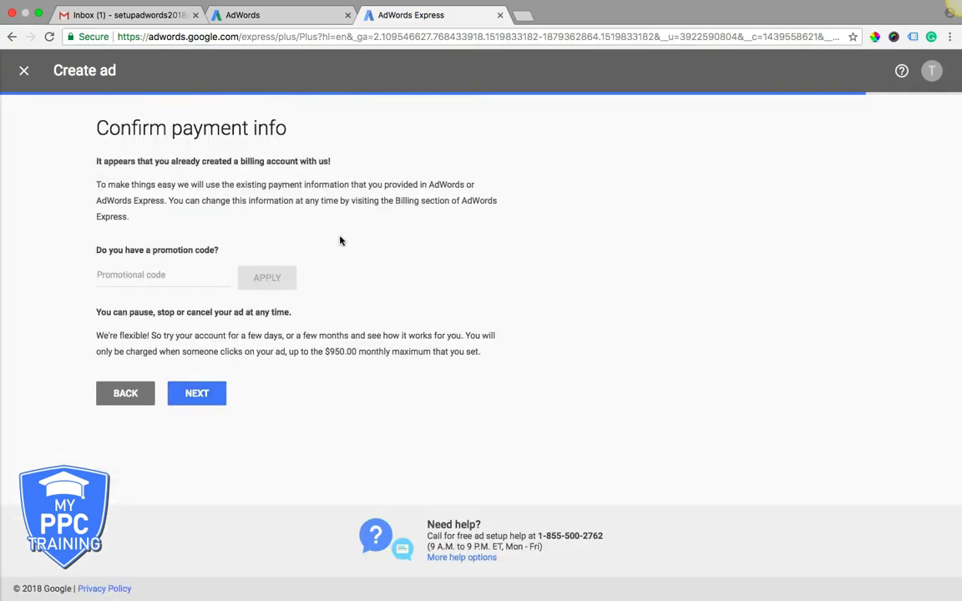
click(195, 393)
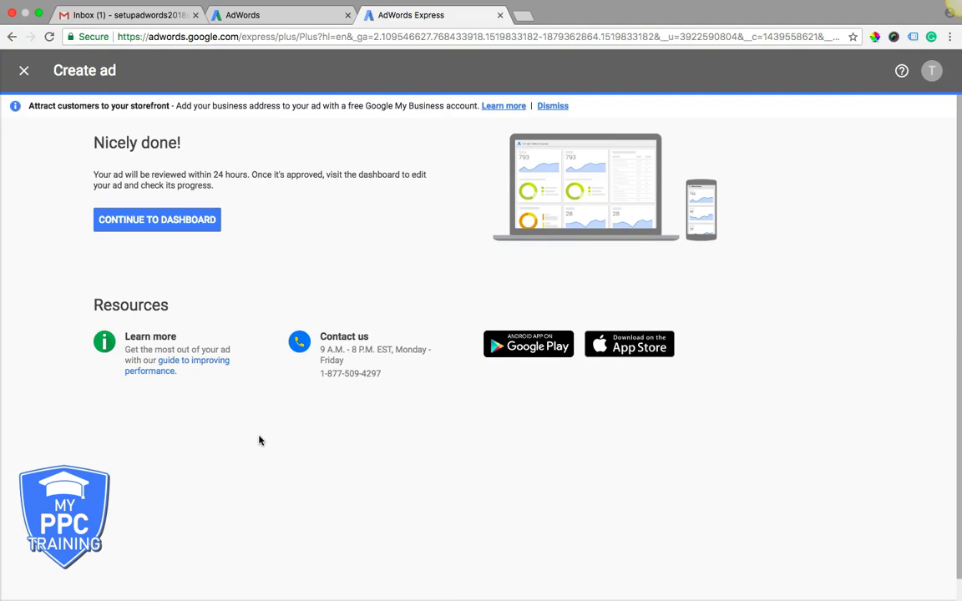
Deactivate the PPC Services ad from its dashboard
click(173, 222)
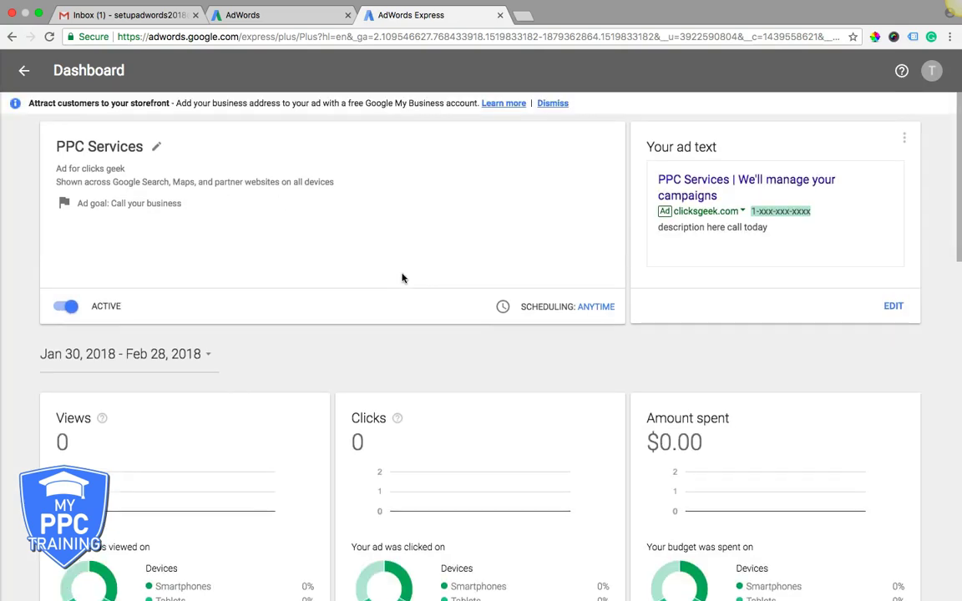
click(67, 306)
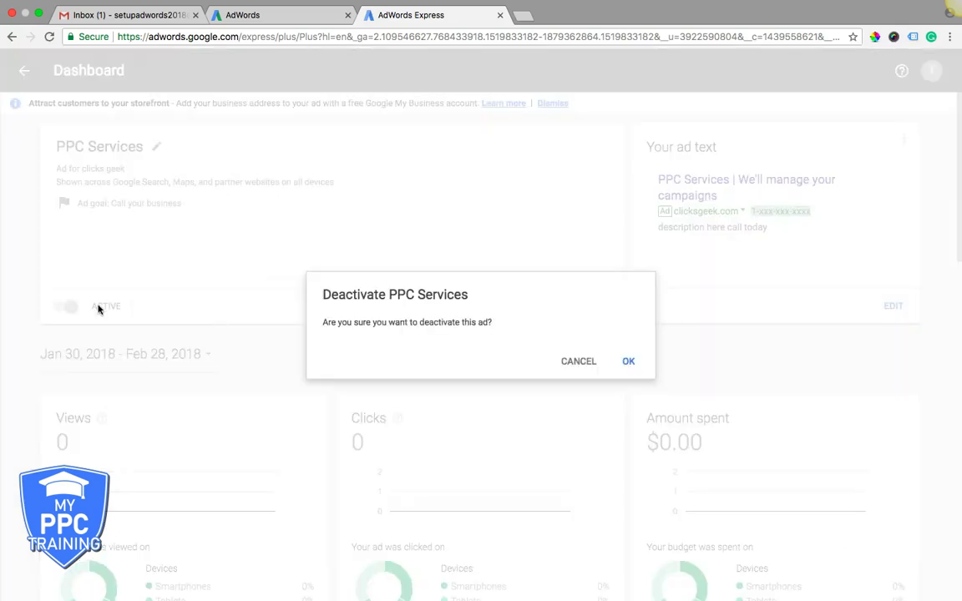
click(626, 363)
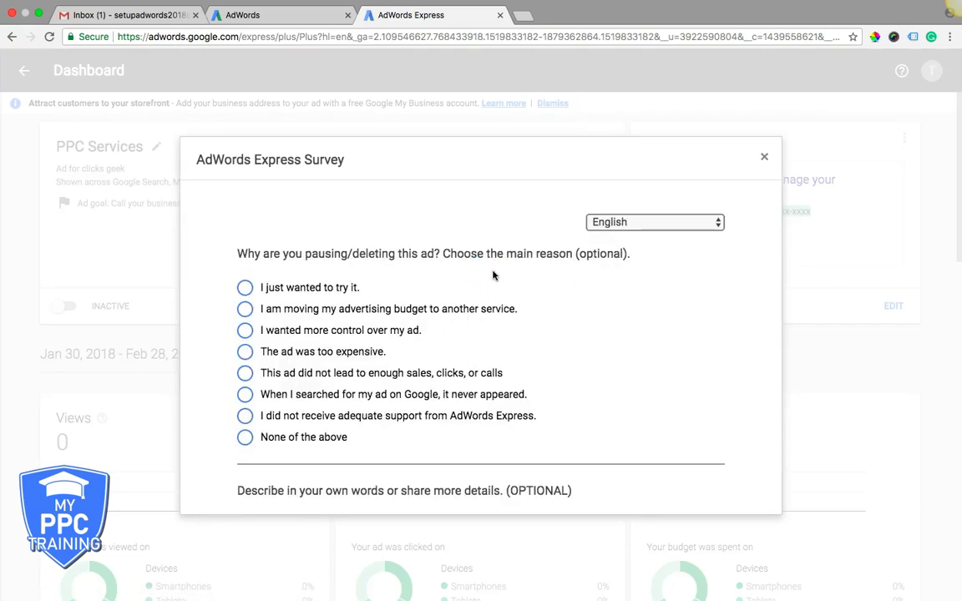
Answer the pause survey: just trying it, returning later, want setup instructions, no researcher contact
click(245, 287)
scroll(341, 296, down, 3)
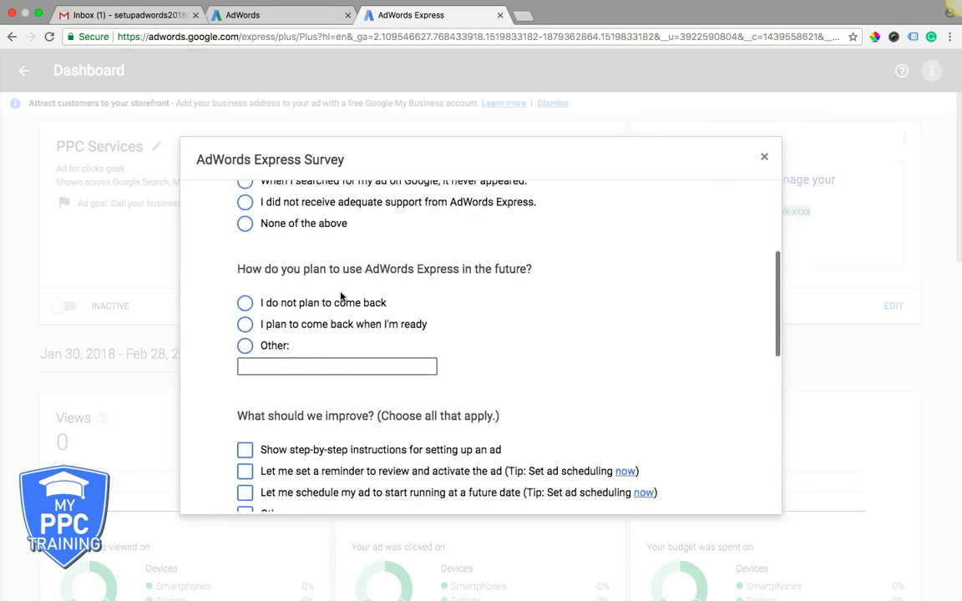
scroll(340, 297, down, 1)
click(246, 316)
scroll(251, 334, down, 3)
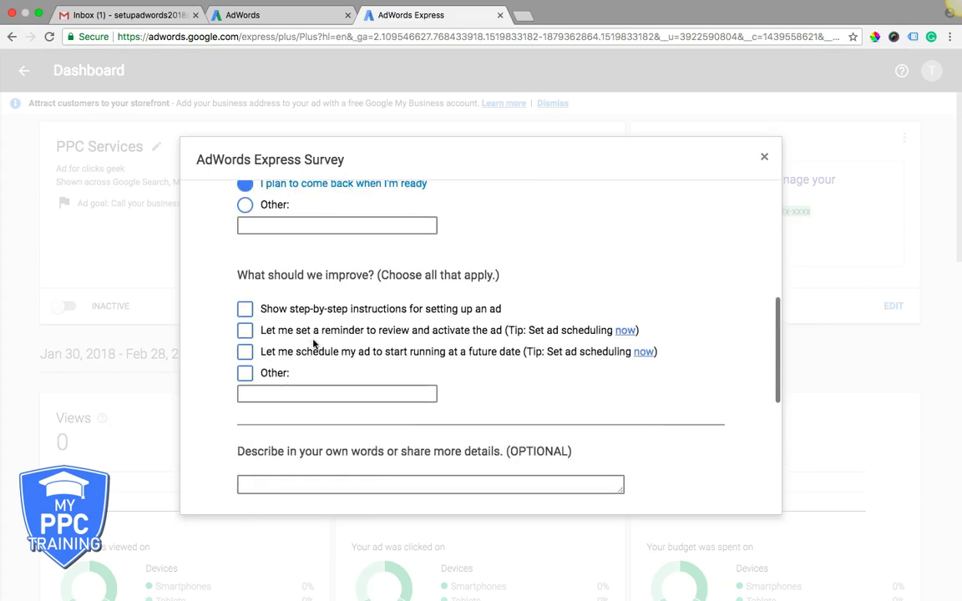
click(247, 304)
scroll(351, 315, down, 2)
scroll(351, 334, down, 3)
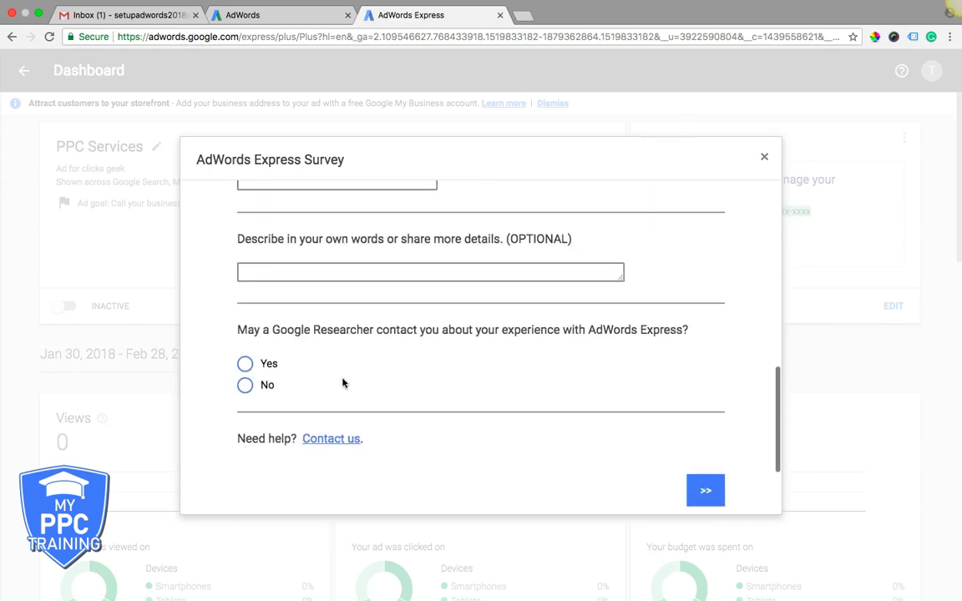
click(245, 385)
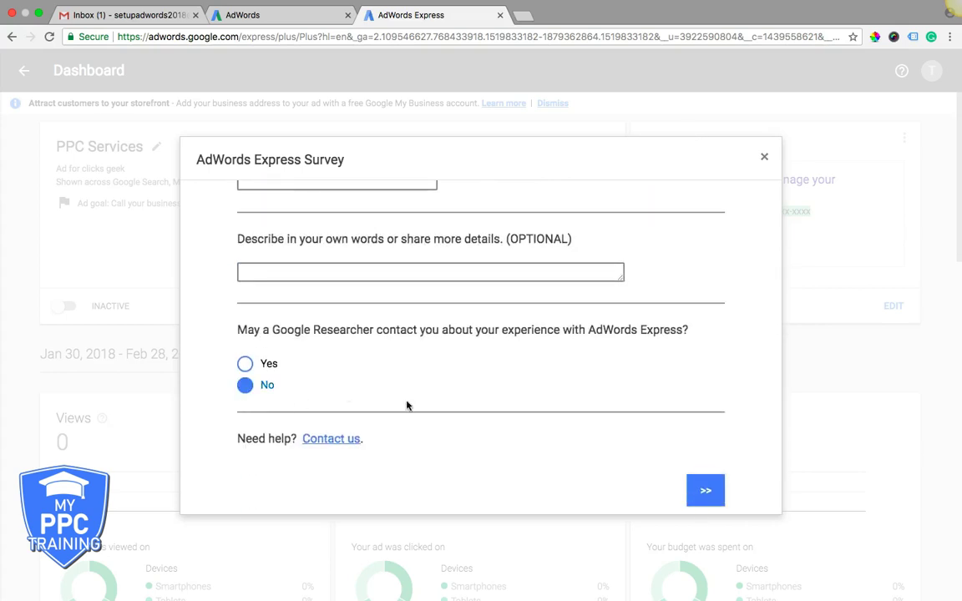
click(704, 492)
click(764, 157)
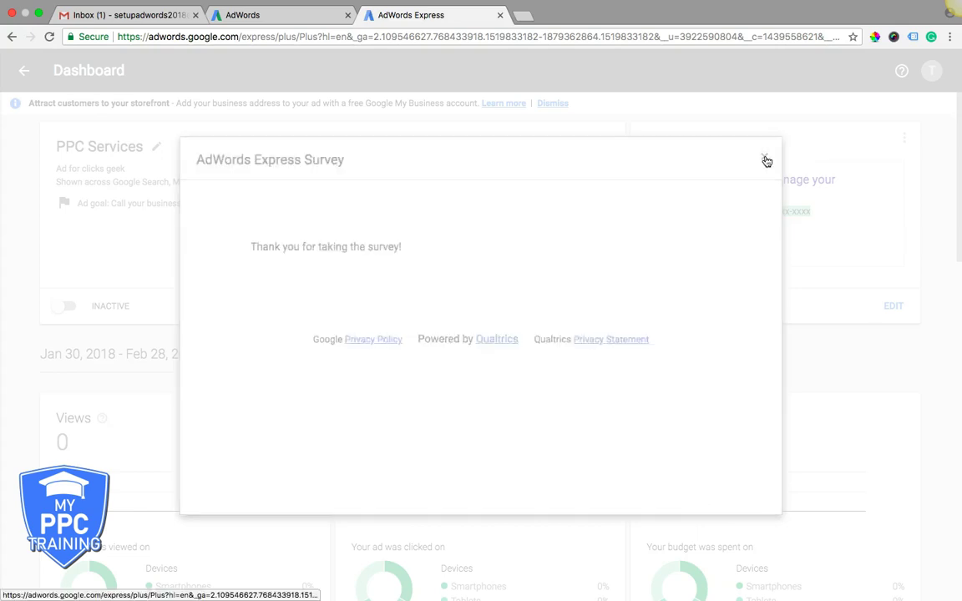